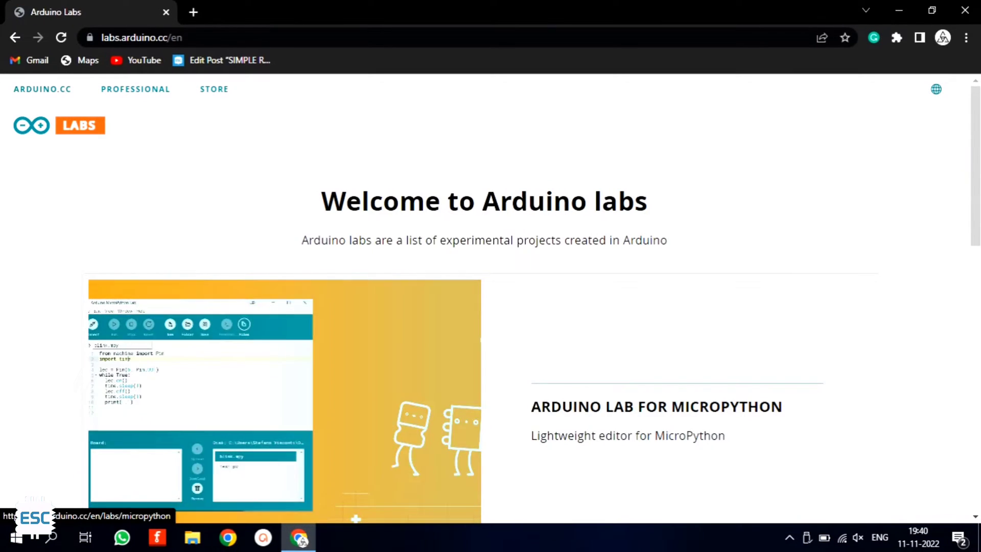
pyautogui.scroll(-2, 401, 229)
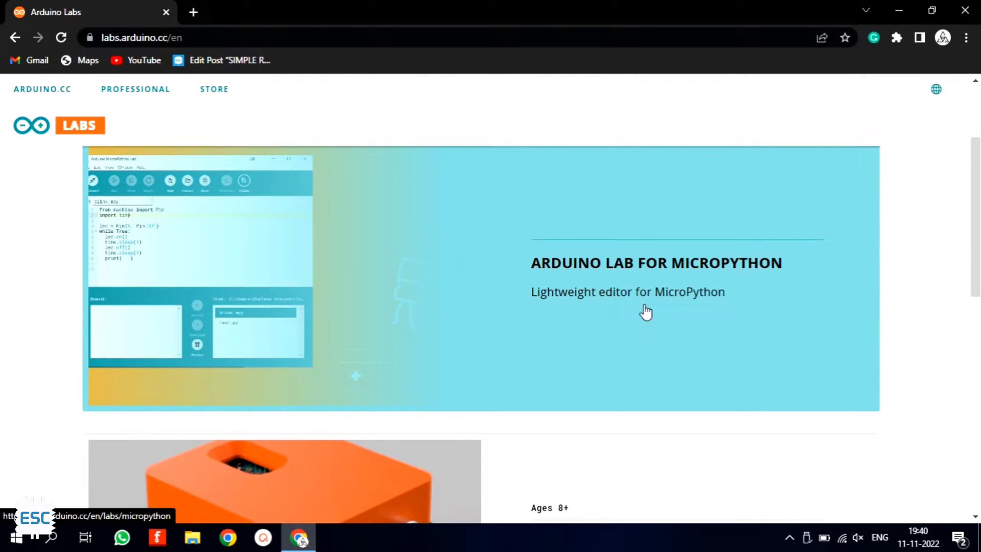
pyautogui.scroll(2, 33, 302)
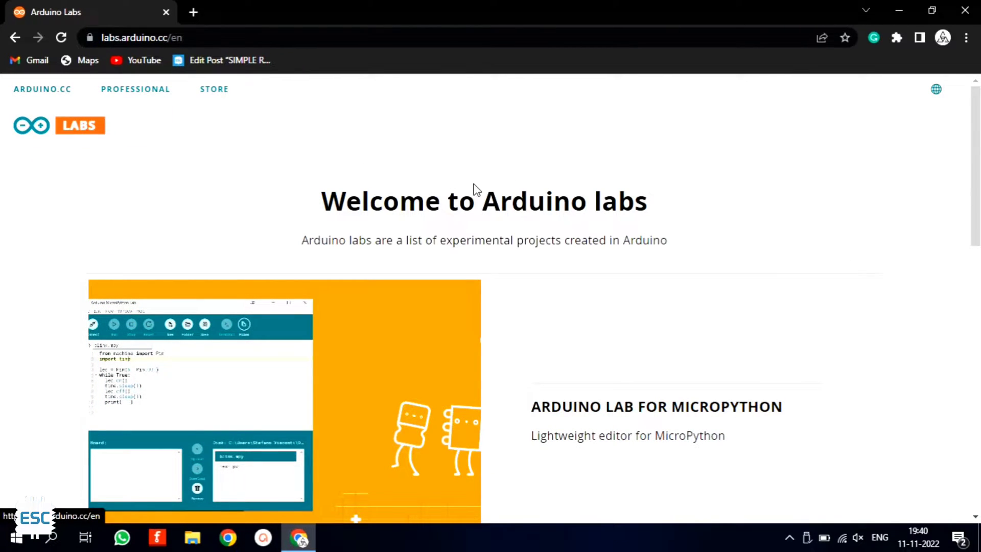
pyautogui.scroll(-1, 473, 191)
pyautogui.scroll(-2, 475, 189)
pyautogui.scroll(-1, 475, 192)
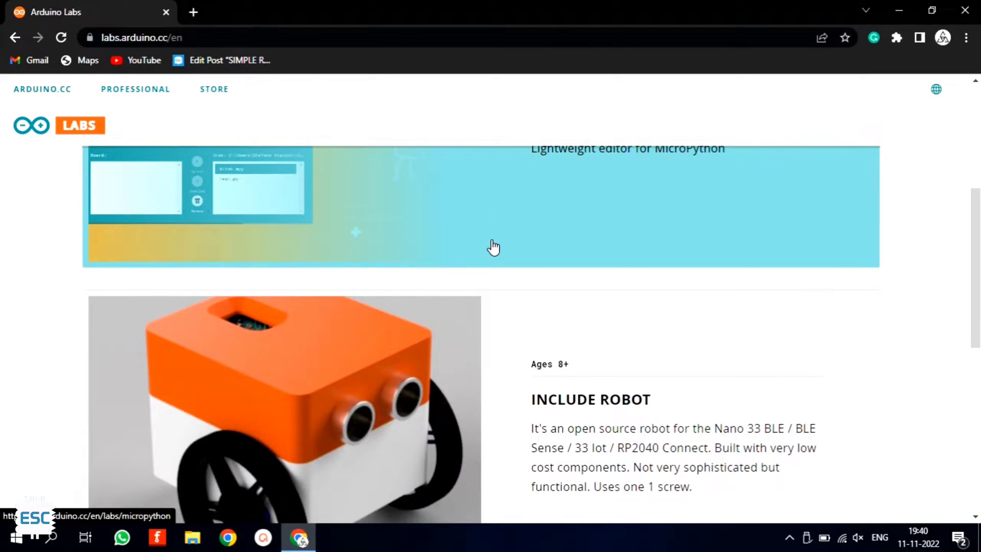
pyautogui.scroll(2, 493, 247)
pyautogui.scroll(2, 585, 287)
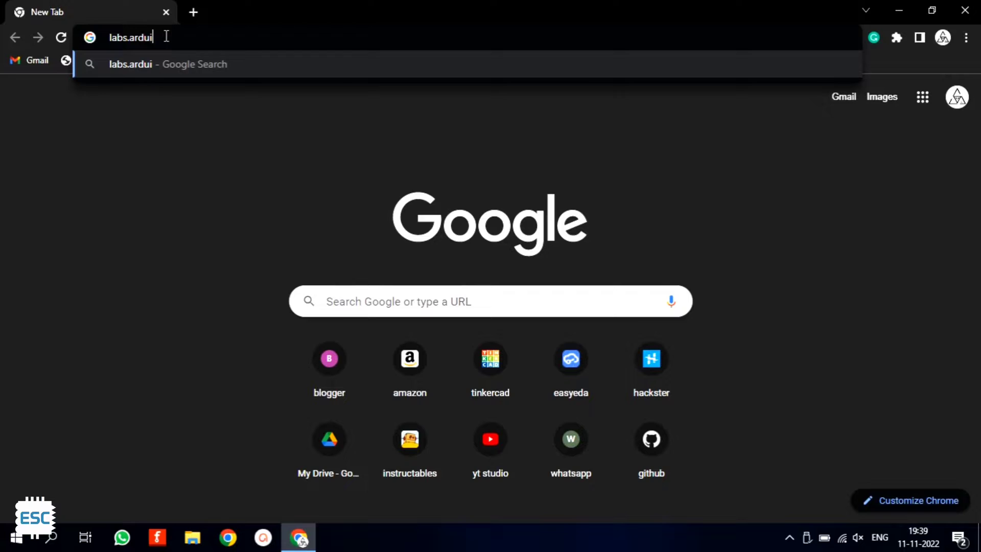
pyautogui.write('no.cc')
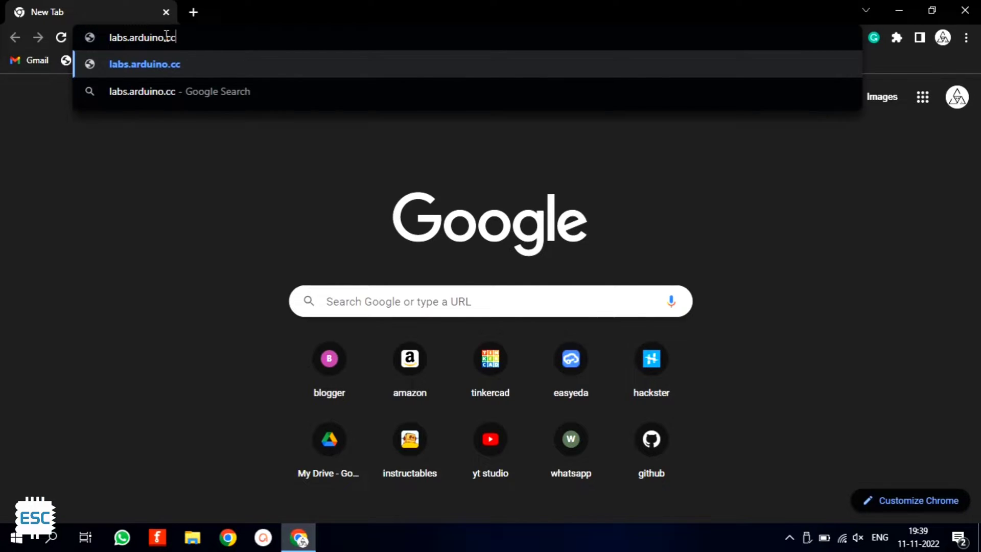
# Load the labs.arduino.cc home page listing the Arduino Lab for MicroPython project
pyautogui.press('Return')
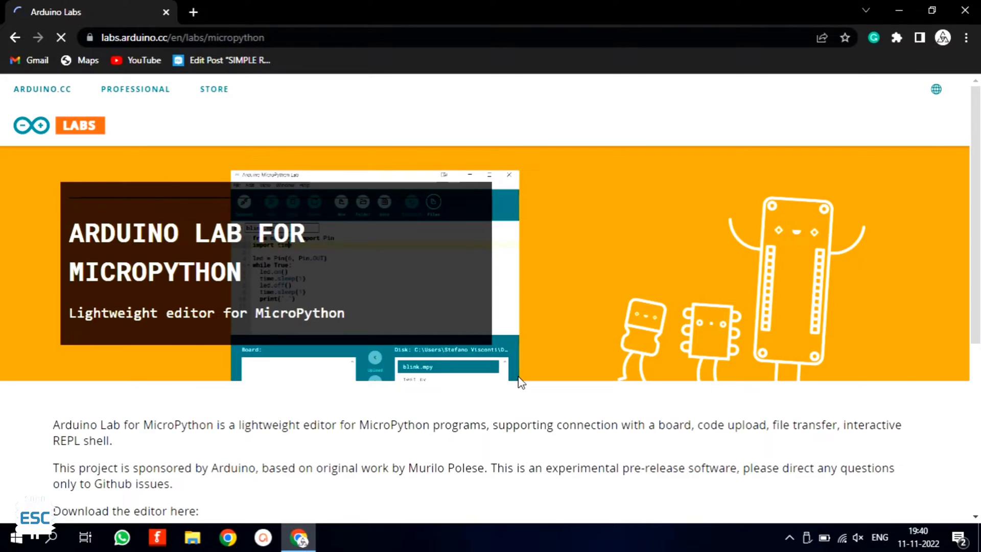
pyautogui.scroll(-3, 356, 322)
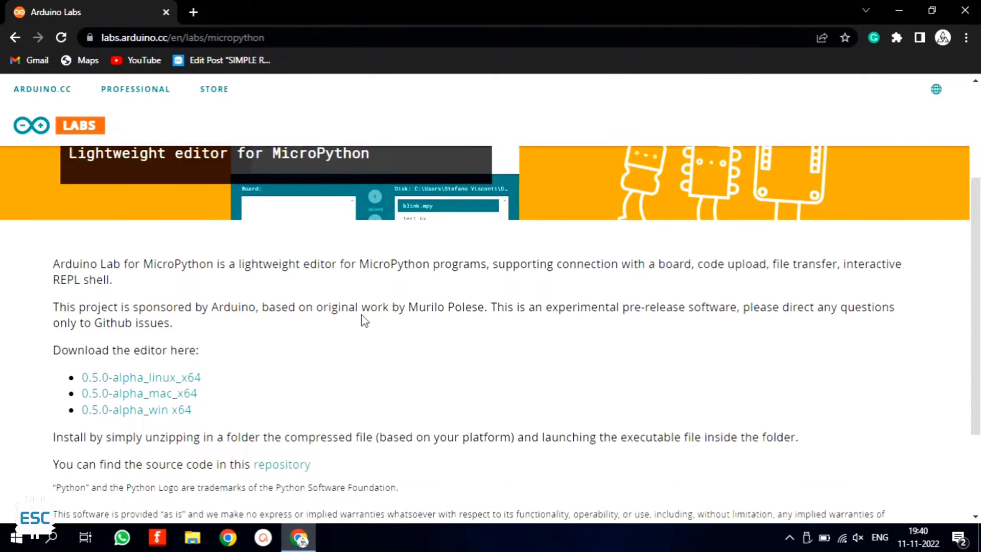
# Download the 0.5.0-alpha Windows x64 build of the editor and extract the archive in place
pyautogui.moveTo(196, 355); pyautogui.dragTo(72, 357)
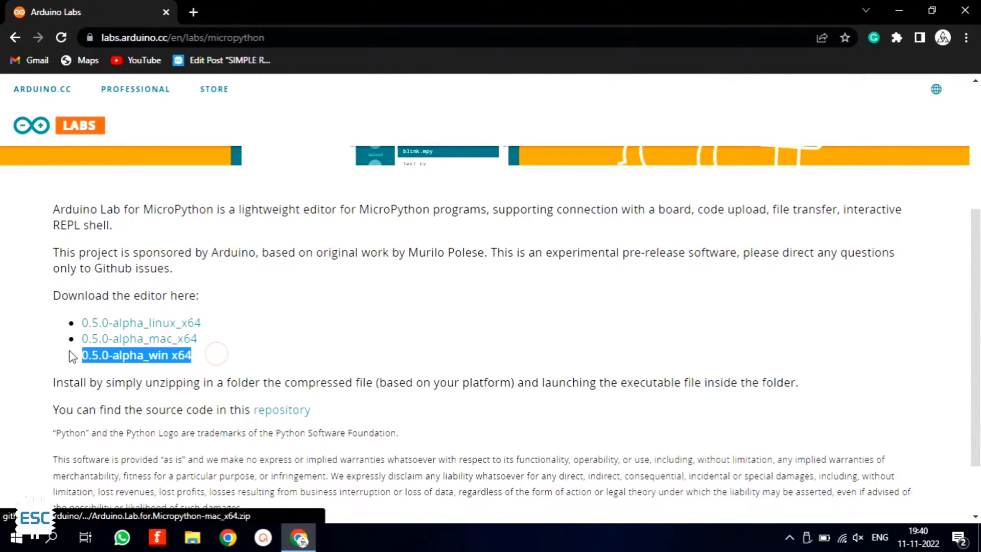
pyautogui.click(73, 357)
pyautogui.click(150, 361)
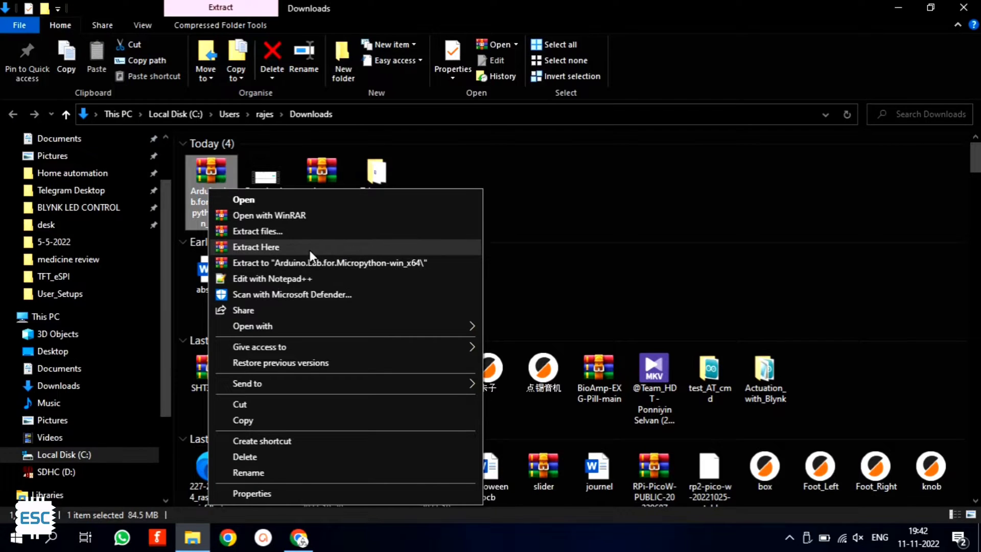
pyautogui.click(310, 250)
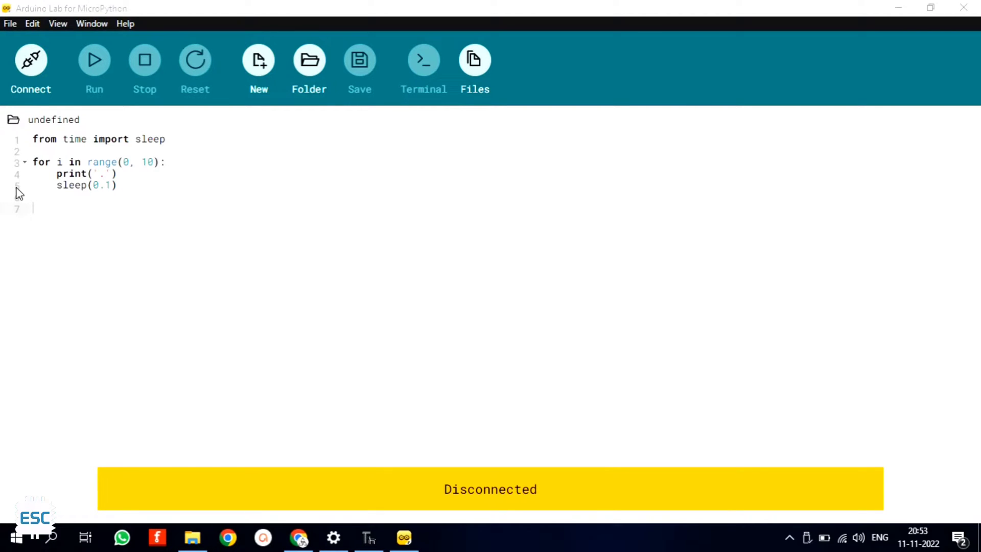
# Select all of the sample sleep-loop code so it can be deleted
pyautogui.moveTo(47, 210); pyautogui.dragTo(26, 135)
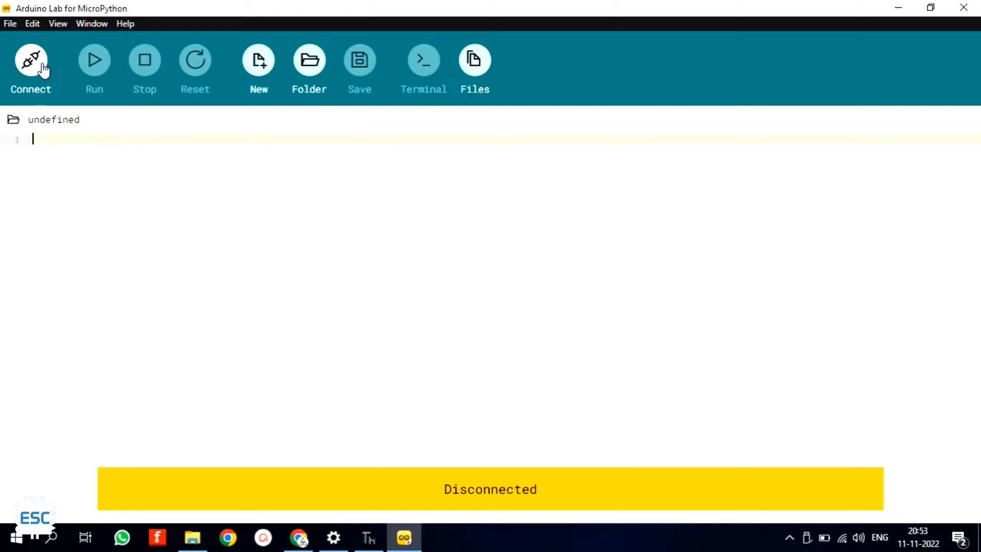
# Connect the editor to the Raspberry Pi Pico on serial port COM25
pyautogui.click(31, 66)
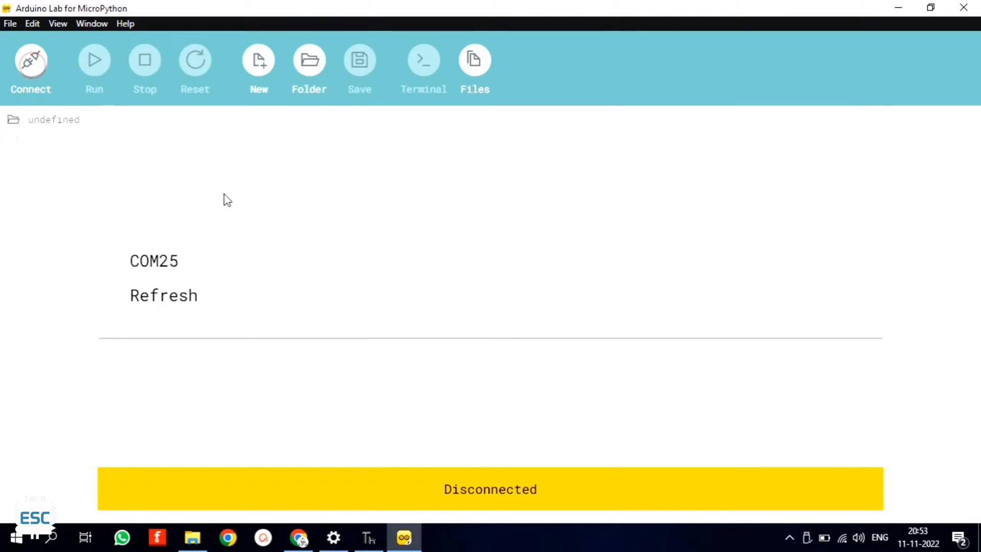
pyautogui.click(214, 267)
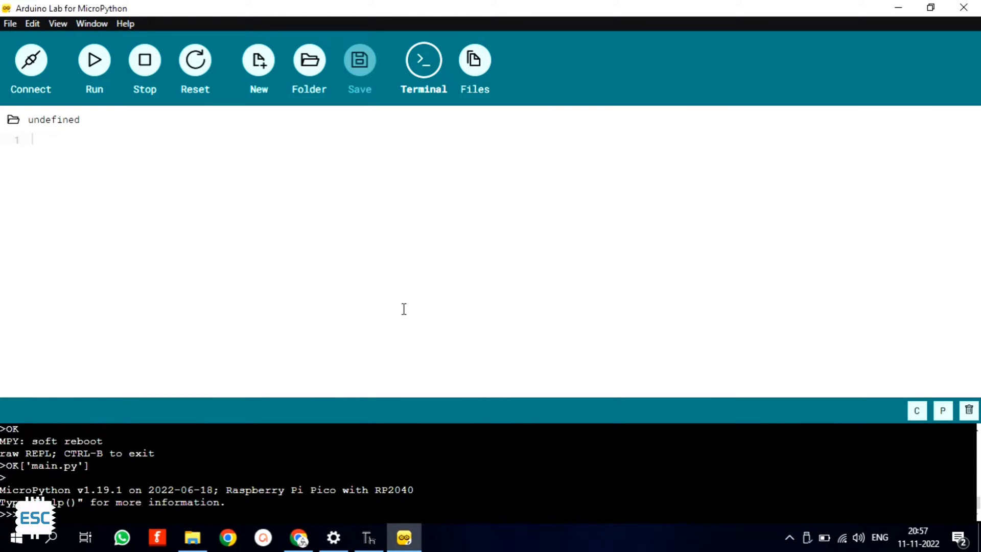
# Create a new file on the MicroPython board and name it main.py, replacing 'undefined'
pyautogui.click(259, 81)
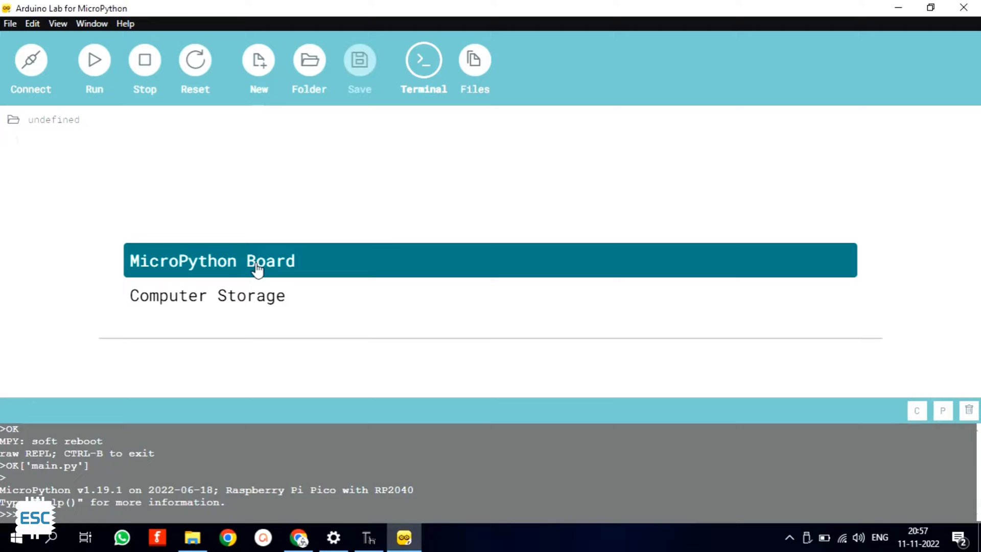
pyautogui.click(230, 263)
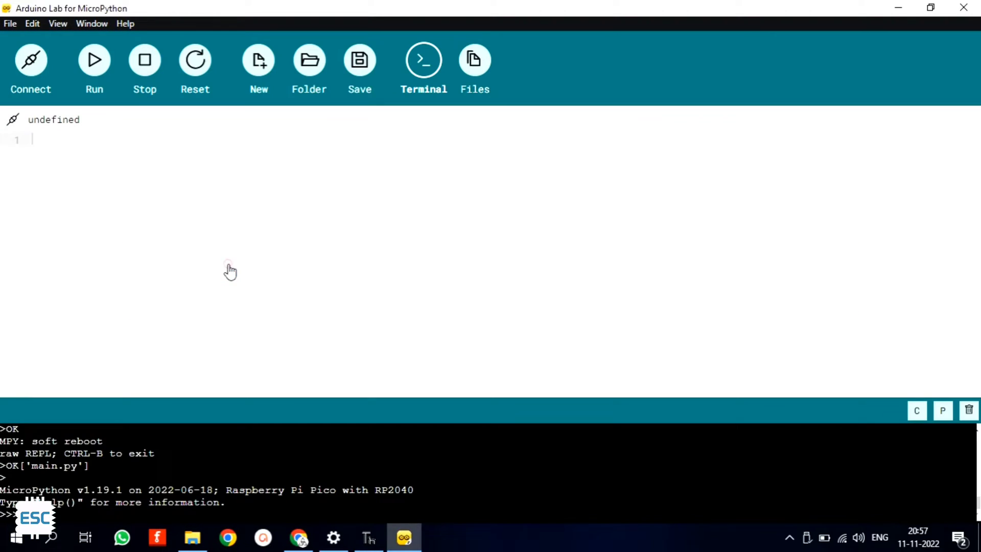
pyautogui.click(104, 119)
pyautogui.press('BackSpace')
pyautogui.press('BackSpace')
pyautogui.press('BackSpace')
pyautogui.write('main.py')
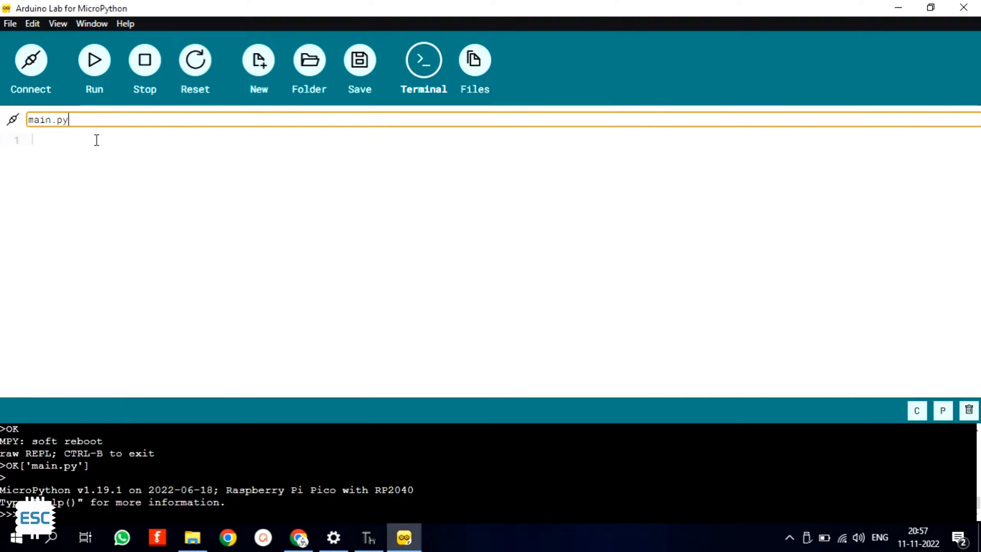
pyautogui.click(96, 143)
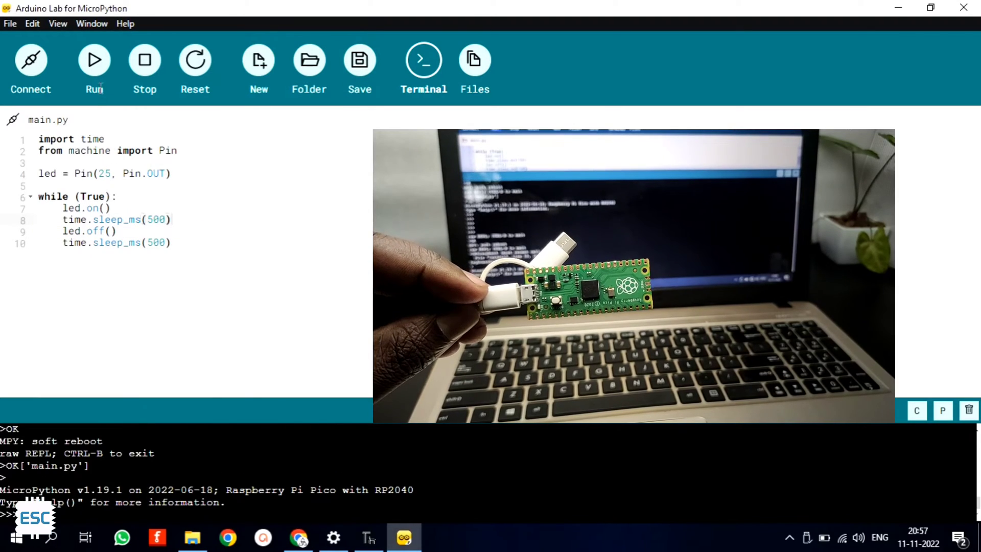
# Run the main.py blink script with 500 ms delays on the Pico
pyautogui.click(95, 61)
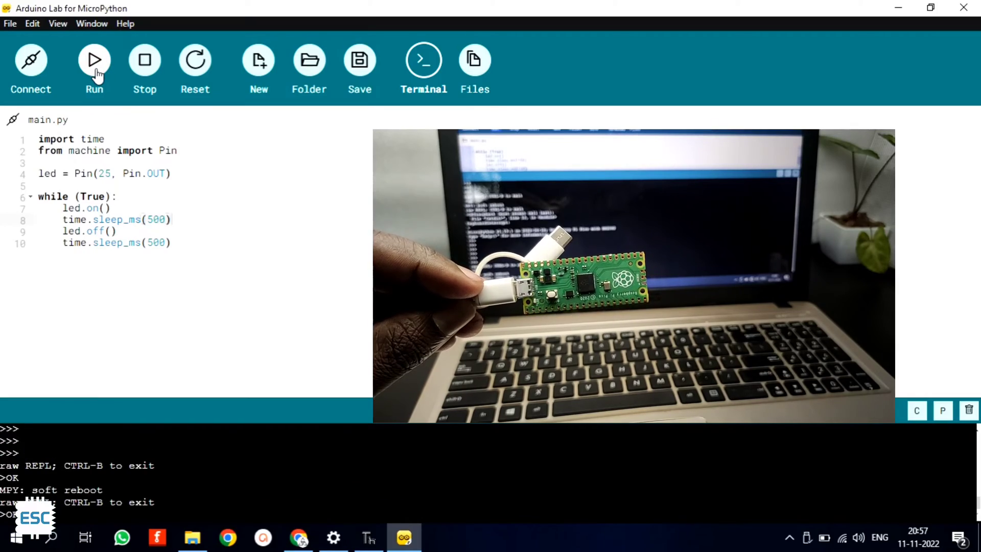